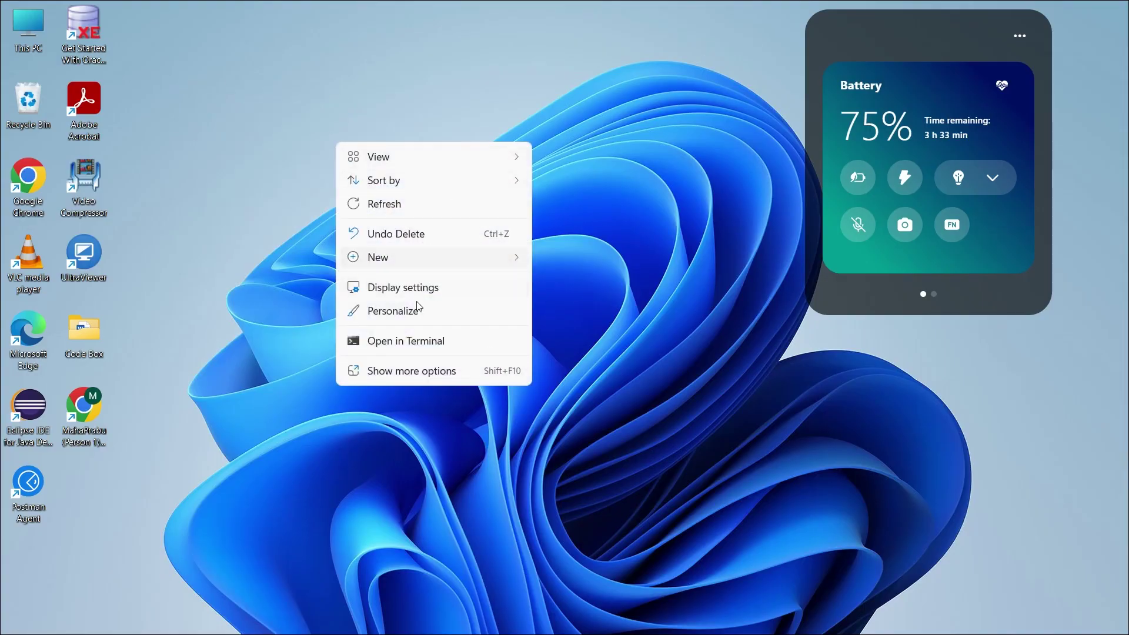
# - Create a desktop shortcut with target shutdown /s /t 0, keeping the name 'shutdown'
pyautogui.moveTo(391, 260)
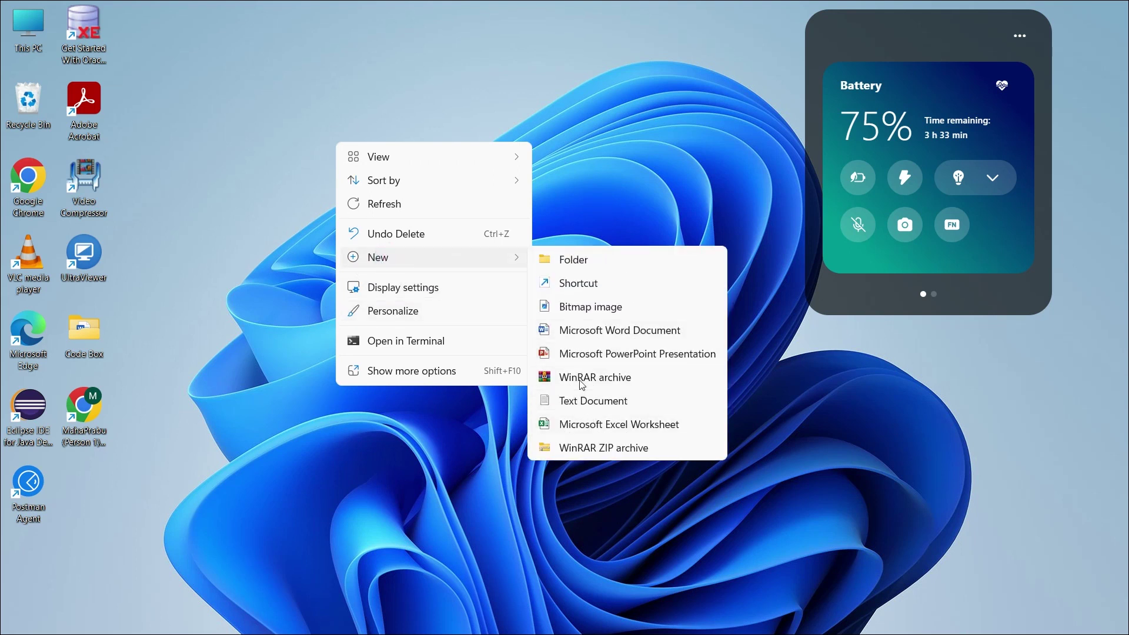
pyautogui.click(562, 284)
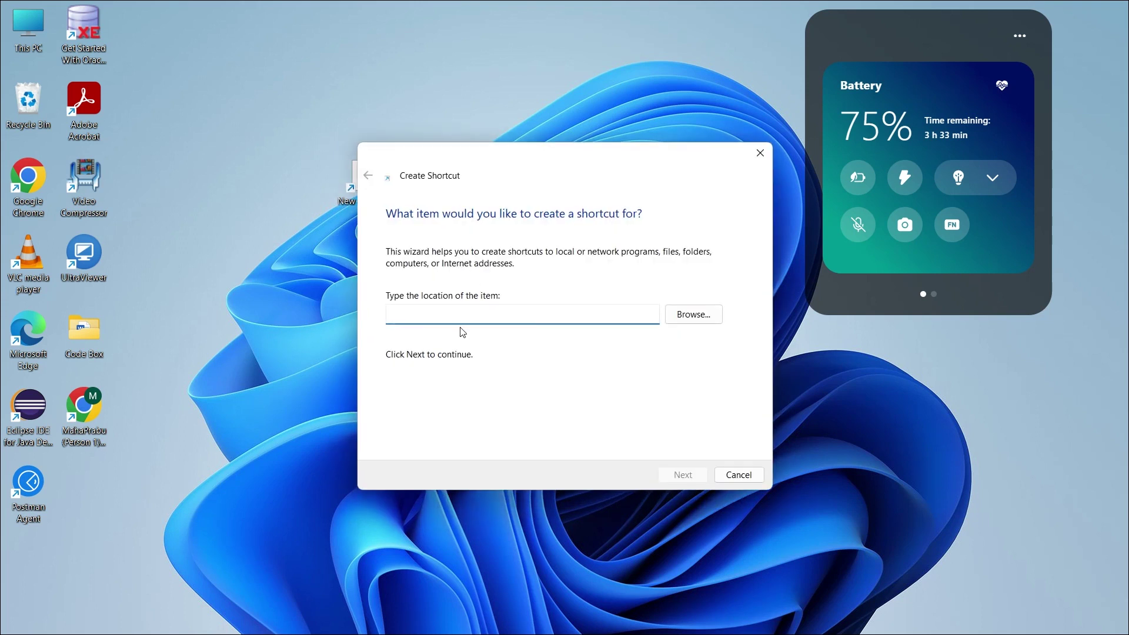
pyautogui.write('shutdo')
pyautogui.write('e')
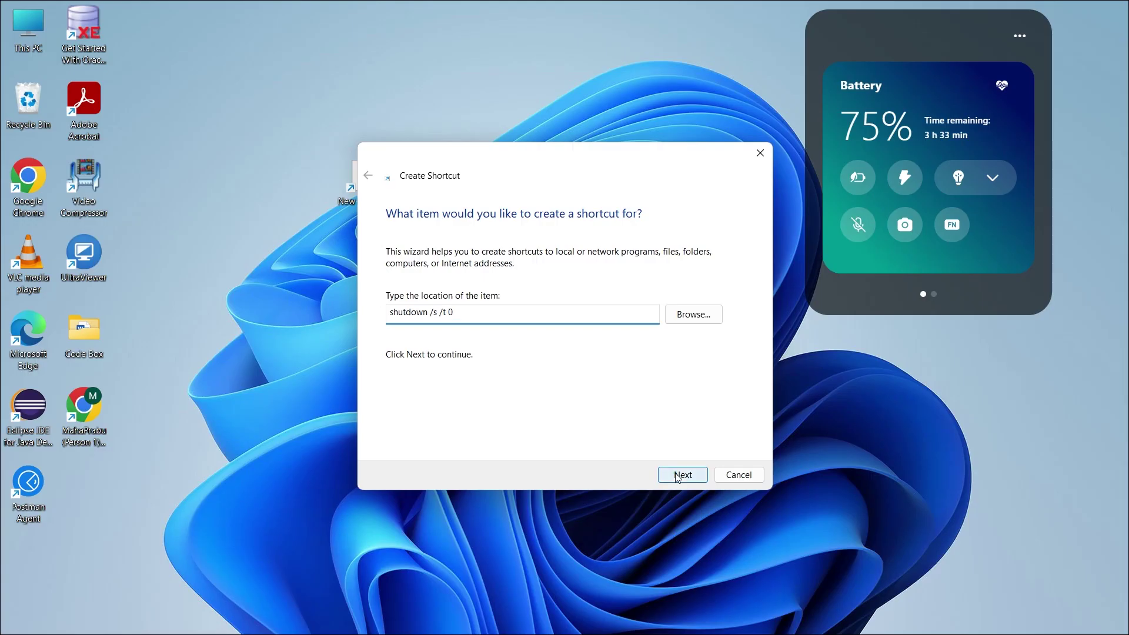
pyautogui.click(678, 477)
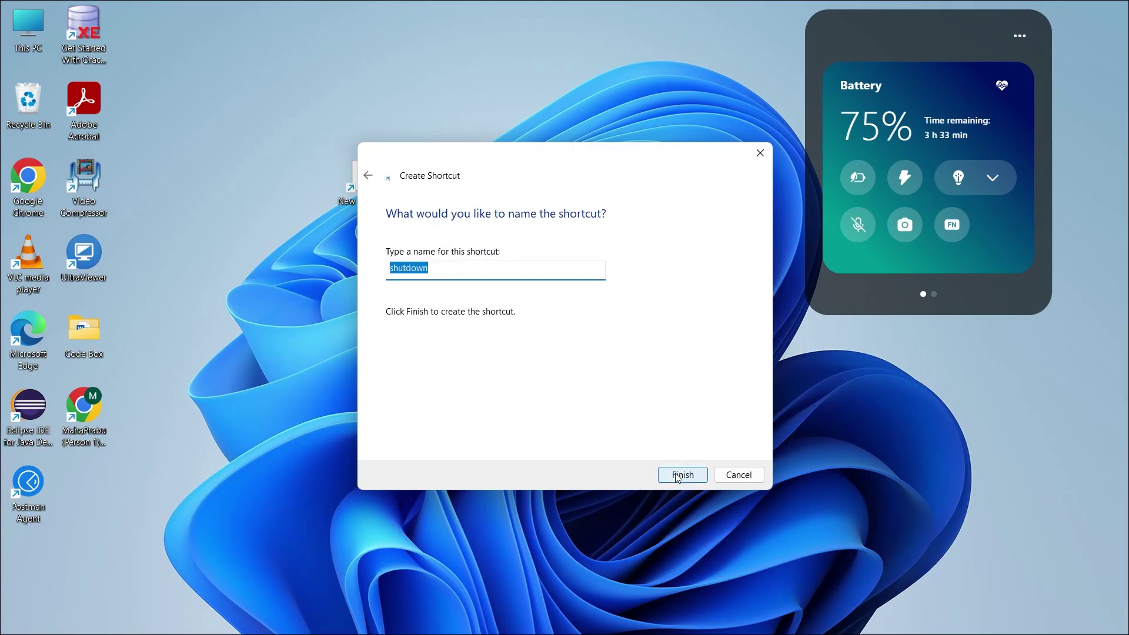
pyautogui.click(682, 475)
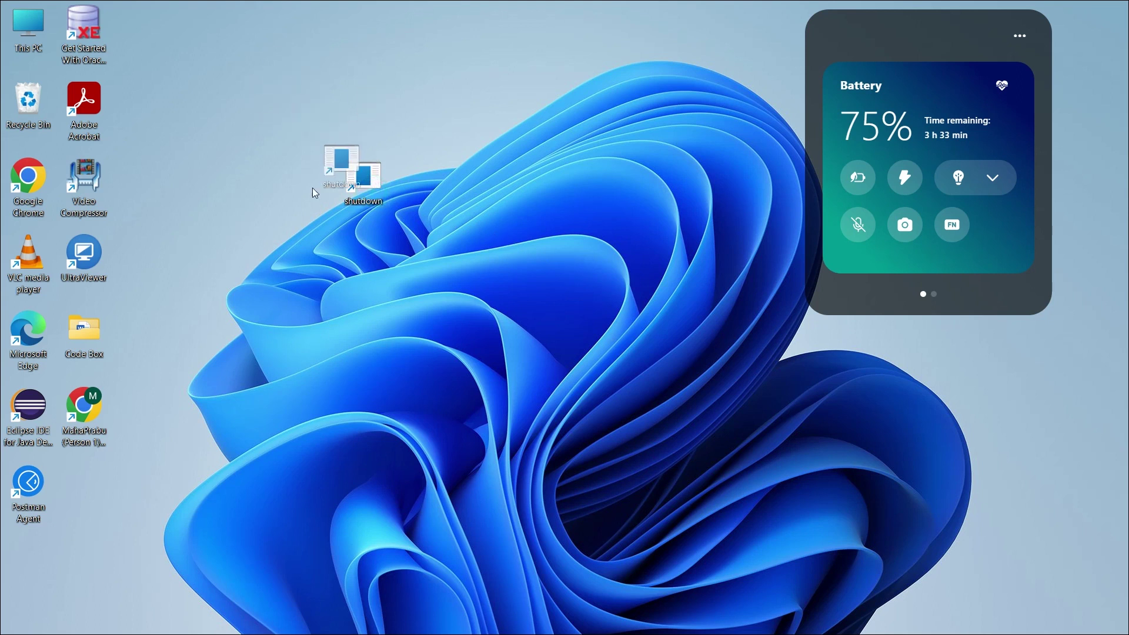
# - Assign the red power icon from SHELL32 to the shutdown shortcut and move it to the top-left
pyautogui.moveTo(289, 133); pyautogui.dragTo(290, 133)
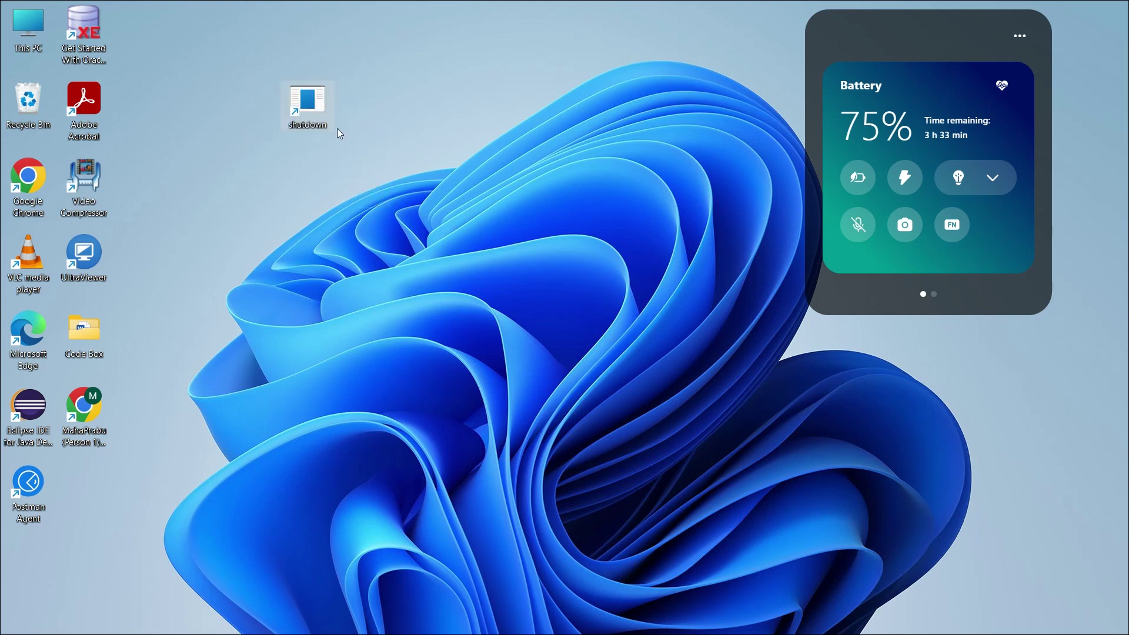
pyautogui.rightClick(316, 104)
pyautogui.click(406, 316)
pyautogui.click(465, 369)
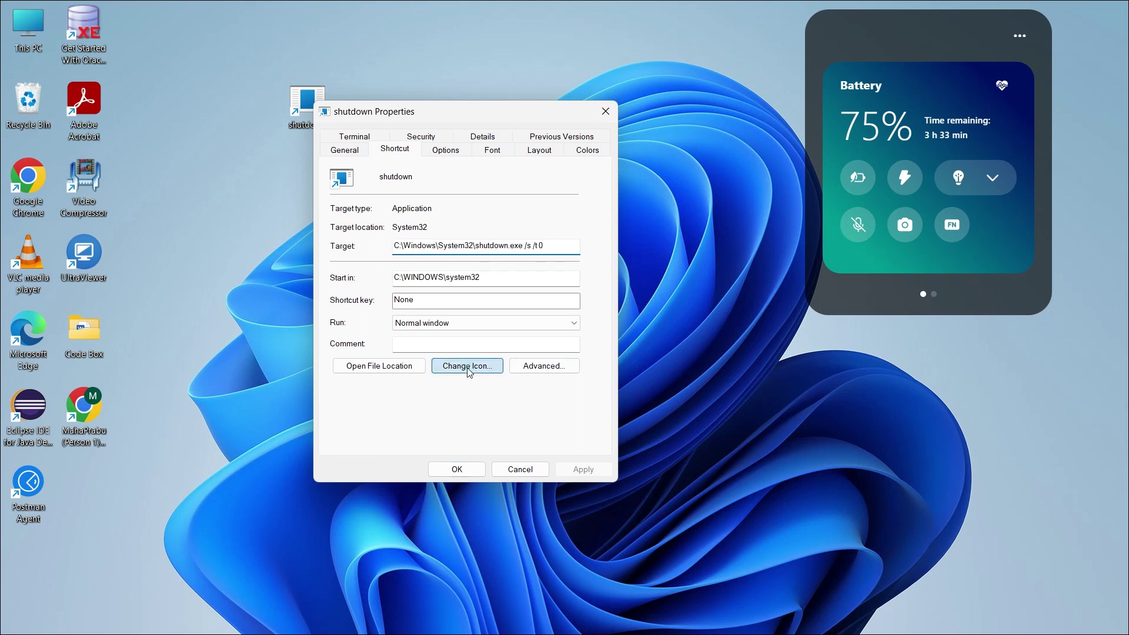
pyautogui.click(667, 333)
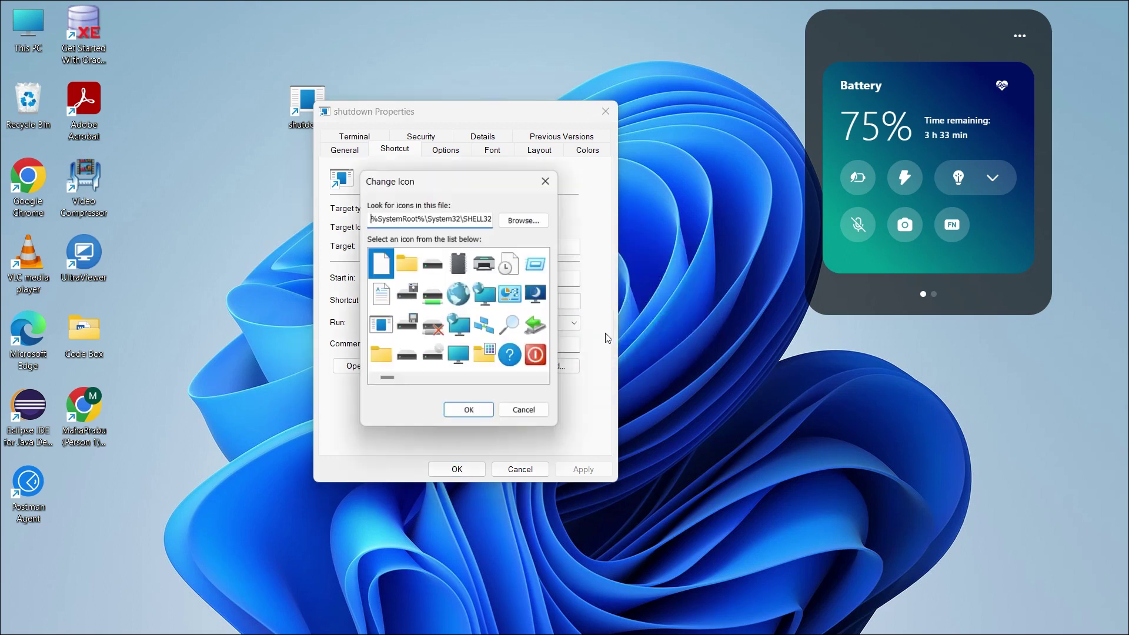
pyautogui.click(536, 357)
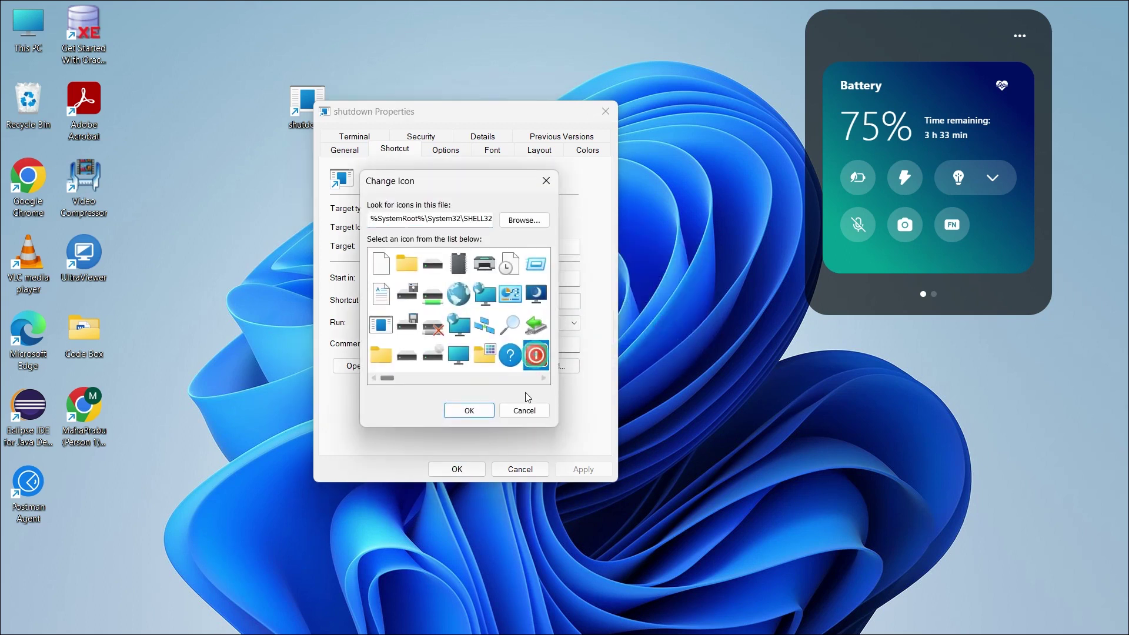
pyautogui.click(469, 411)
pyautogui.click(594, 470)
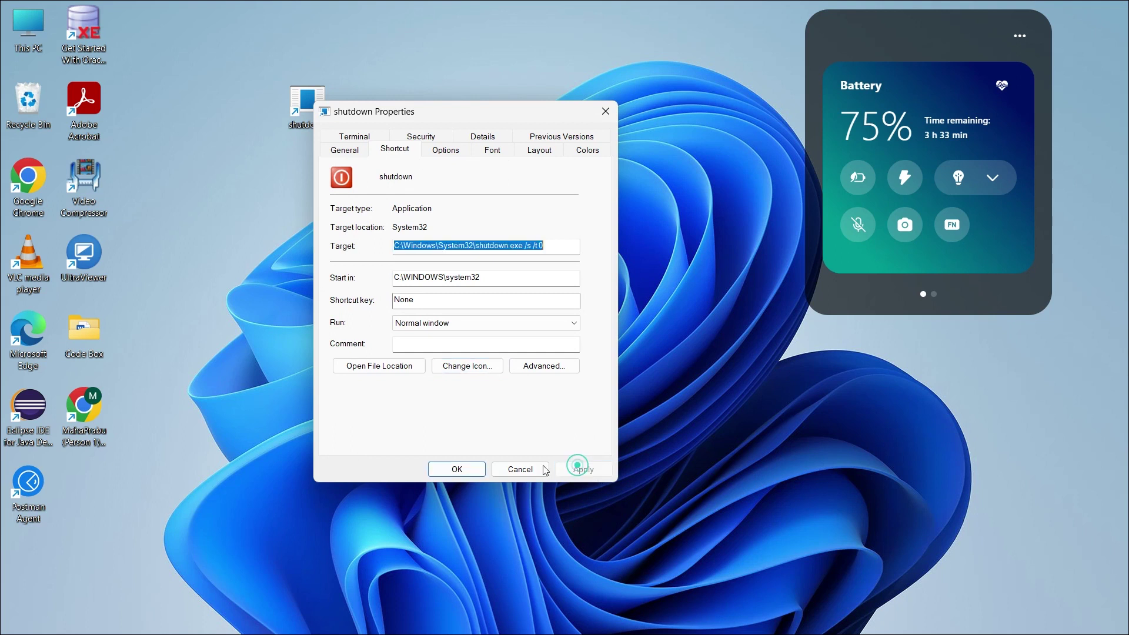
pyautogui.click(454, 469)
pyautogui.moveTo(313, 103); pyautogui.dragTo(257, 103)
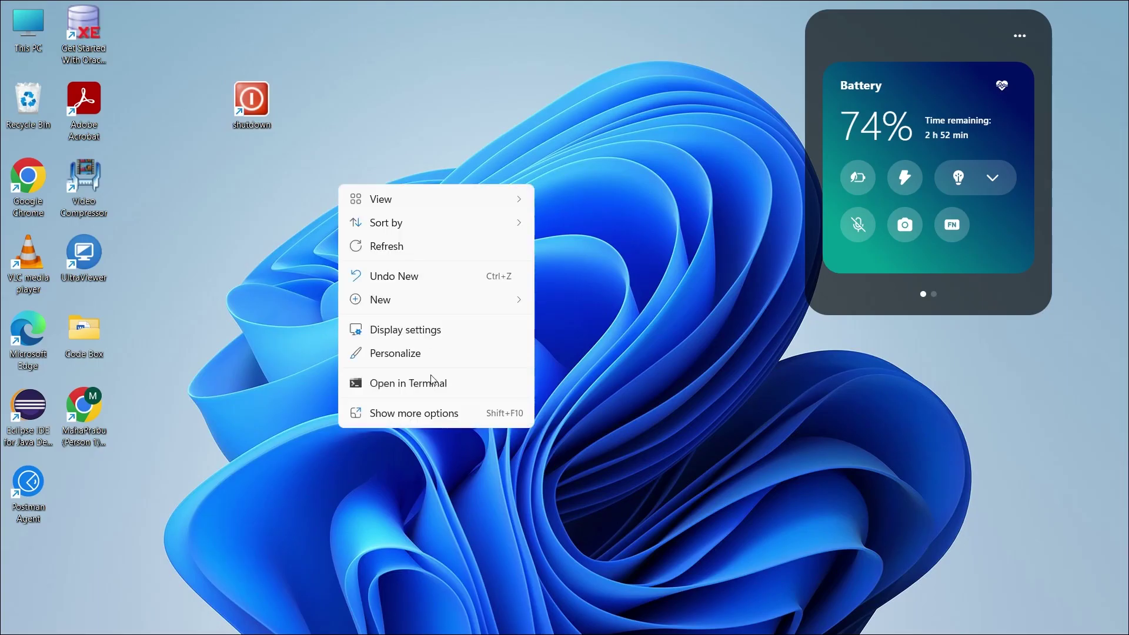
# - Create a shortcut with target shutdown.exe -r -t 00 and name it 'Restart'
pyautogui.click(401, 297)
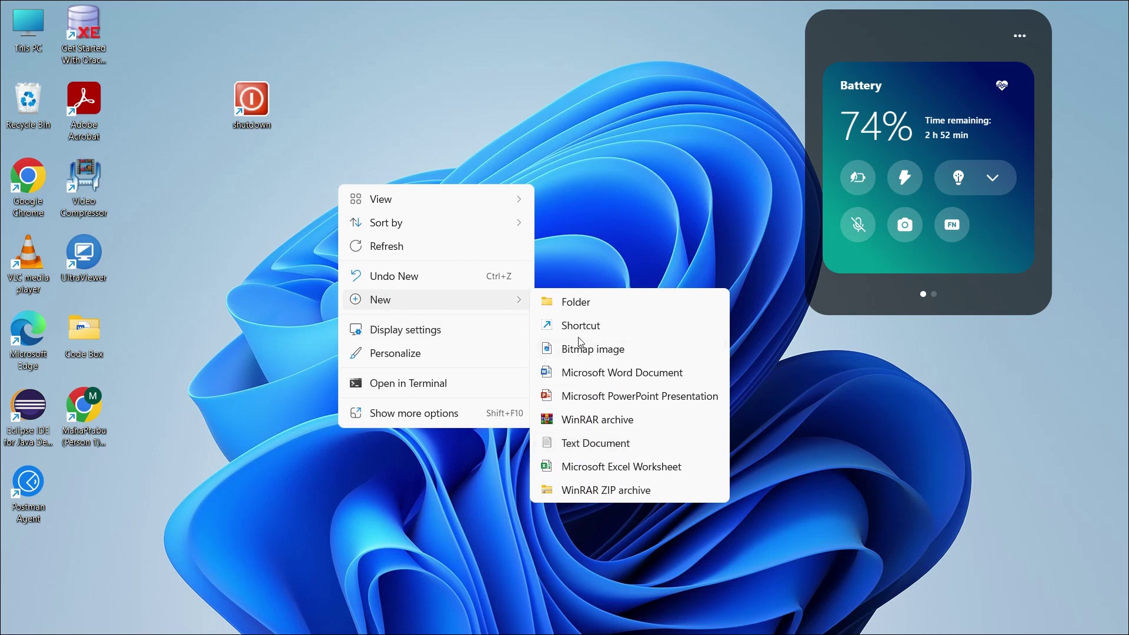
pyautogui.click(579, 326)
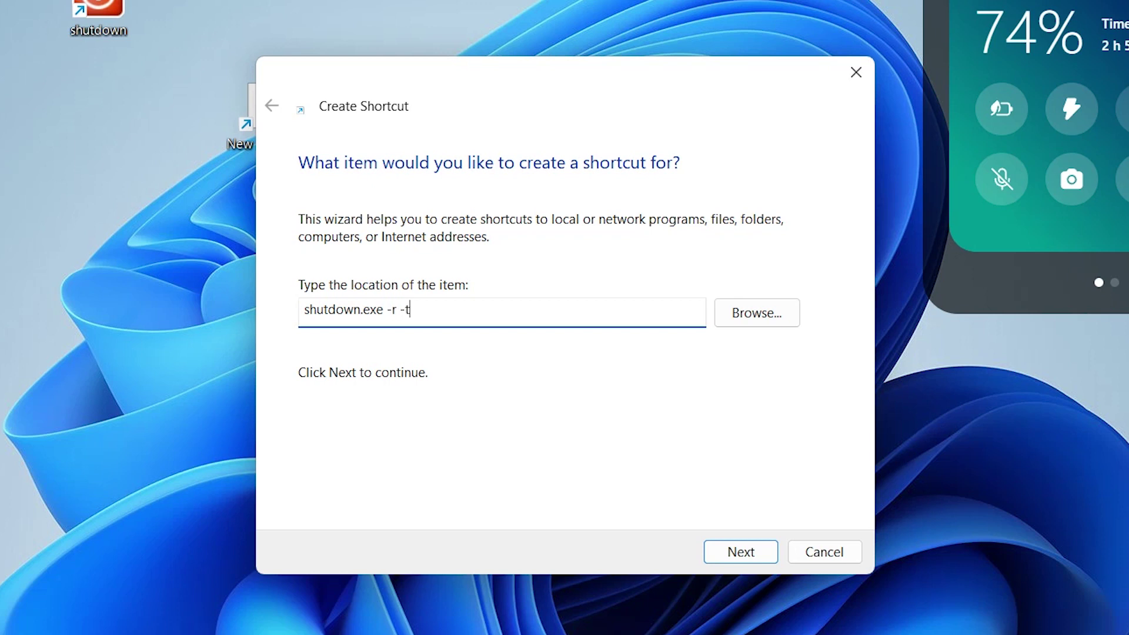
pyautogui.write('00')
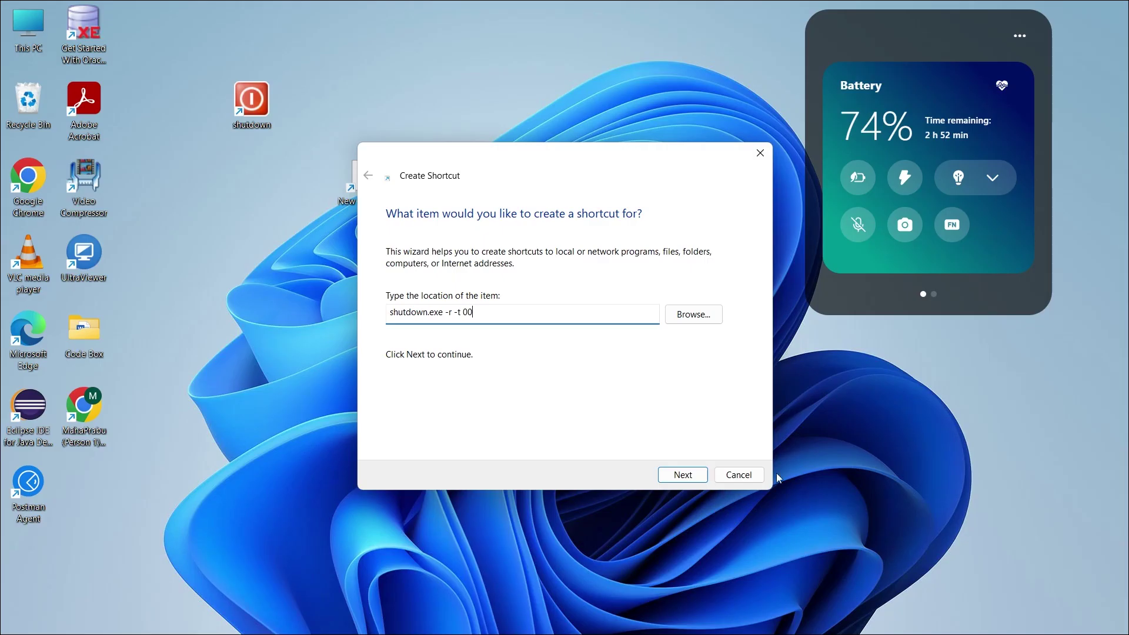
pyautogui.click(682, 474)
pyautogui.press('BackSpace')
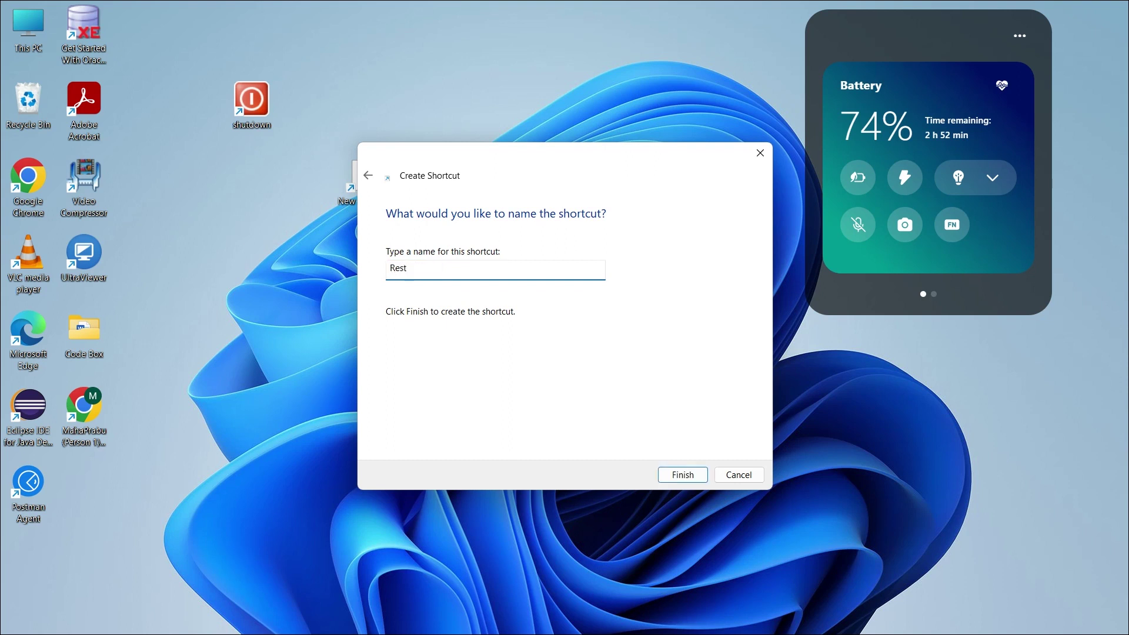
pyautogui.click(691, 476)
# - Give Restart a SHELL32 computer icon and position it directly below the shutdown shortcut
pyautogui.rightClick(353, 194)
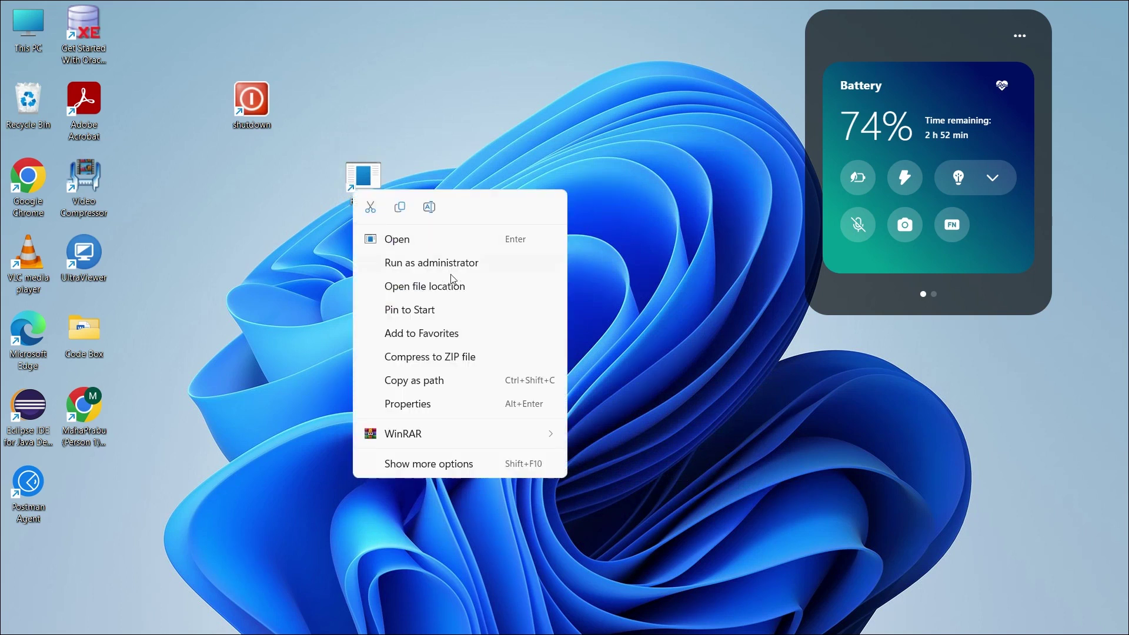
pyautogui.click(406, 404)
pyautogui.click(508, 455)
pyautogui.click(660, 332)
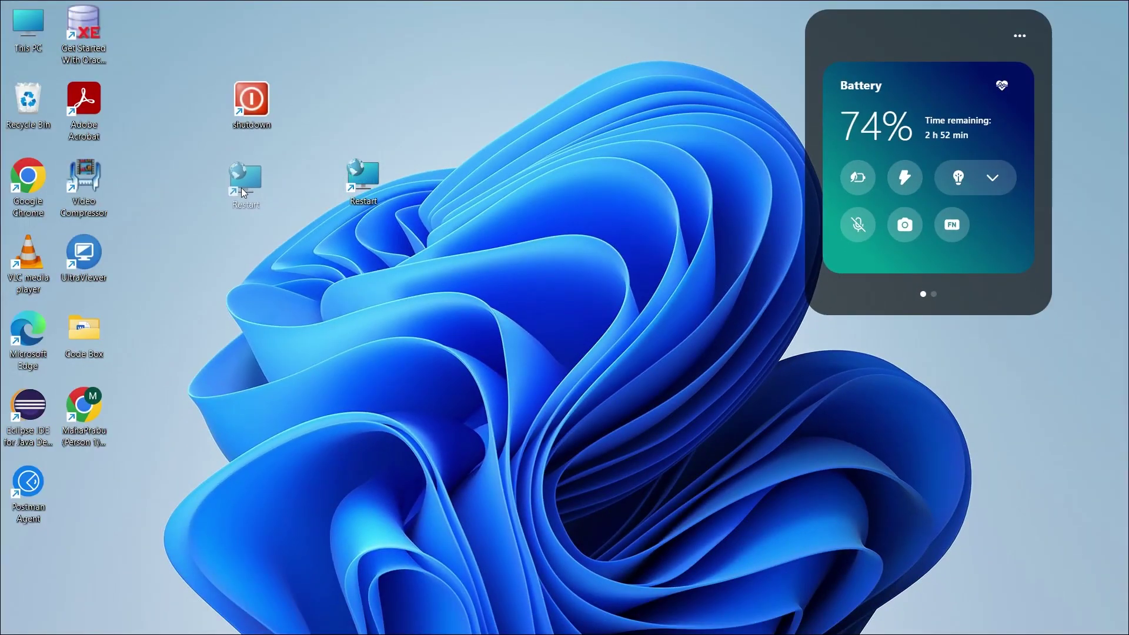
pyautogui.moveTo(241, 188); pyautogui.dragTo(242, 188)
pyautogui.rightClick(376, 150)
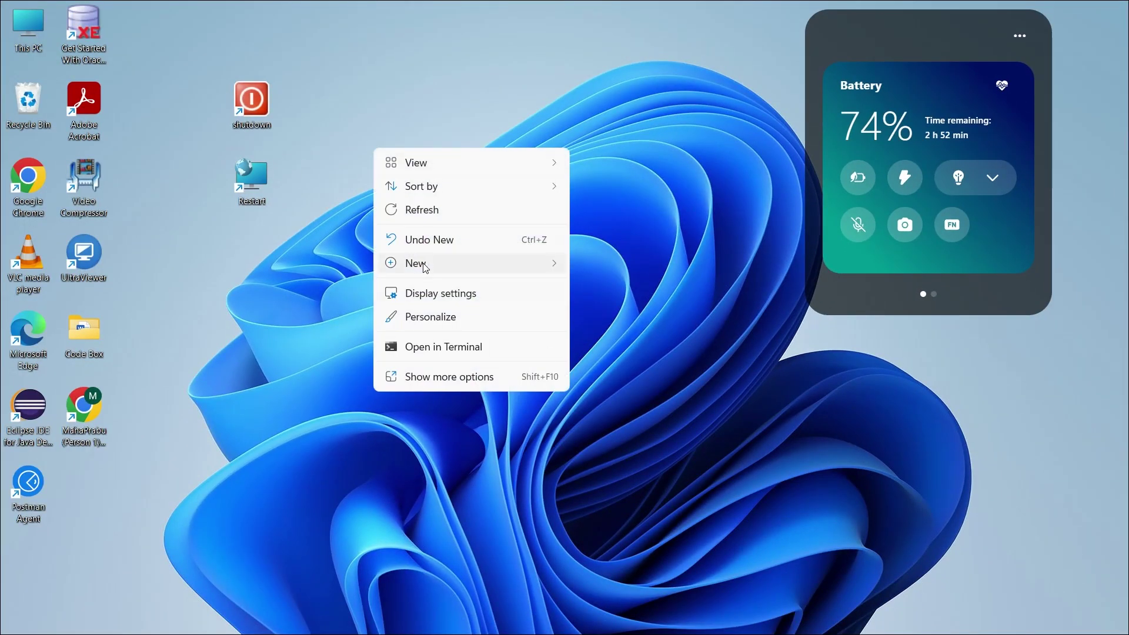
# - Start a new shortcut and clear the mistaken 'Sleep' location after the file-not-found error
pyautogui.moveTo(425, 267)
pyautogui.click(591, 291)
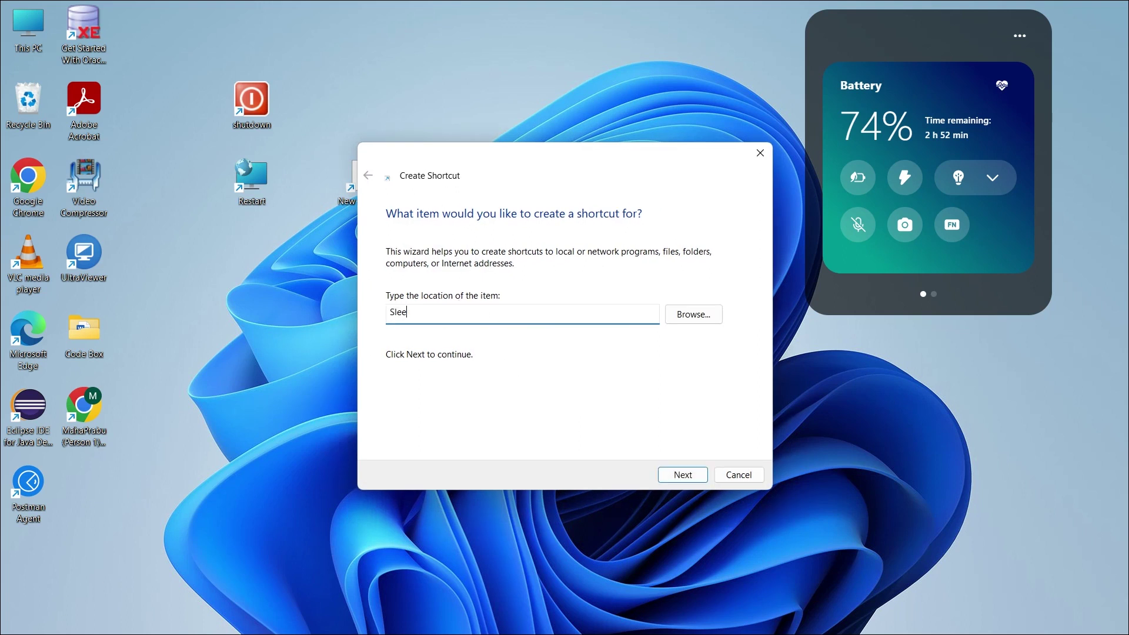
pyautogui.press('Return')
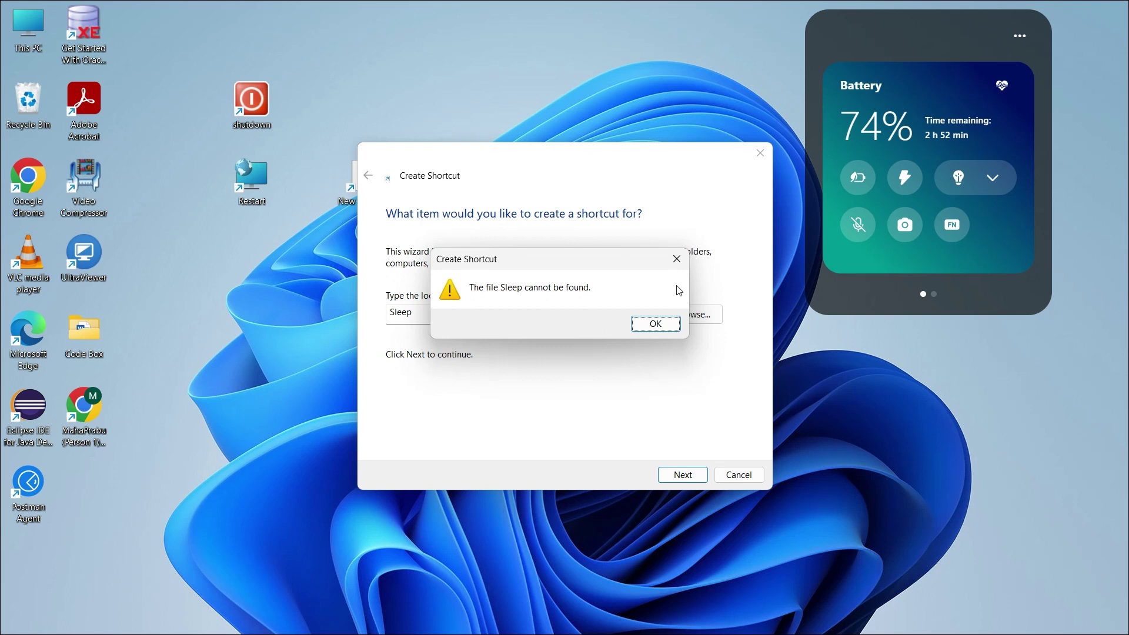
pyautogui.click(684, 264)
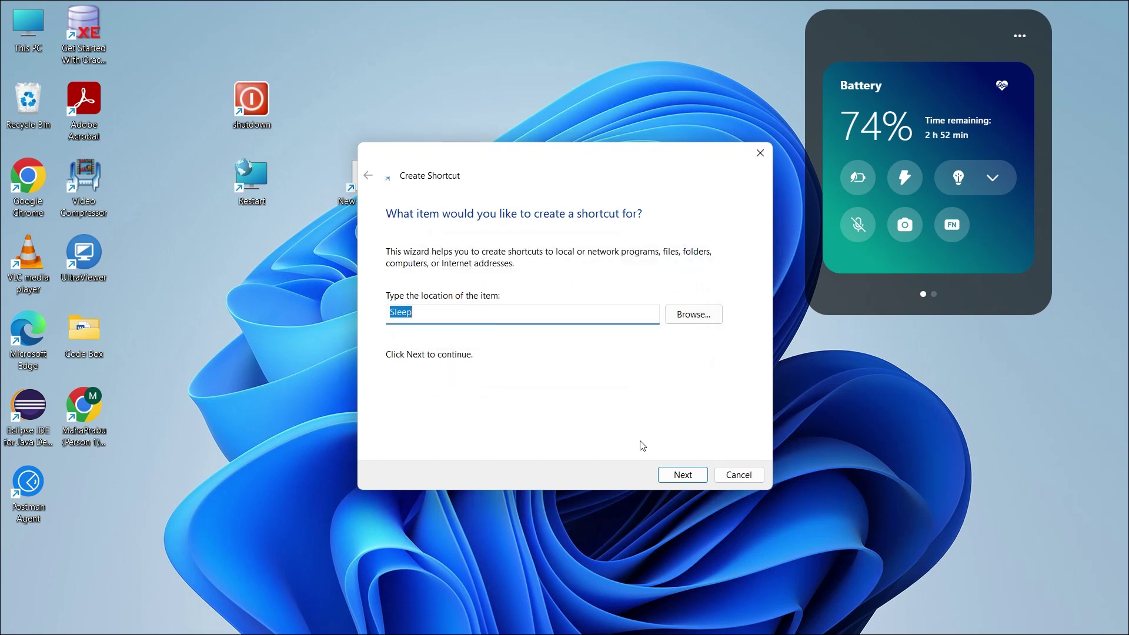
pyautogui.press('BackSpace')
# - Enter rundll32.exe powrprof.dll,SetSuspendState 0,1,0, name it 'Sleep', and place it beside shutdown
pyautogui.click(533, 307)
pyautogui.write('rundll32.exe powrprof.dll,SetSuspendState 0,1,0')
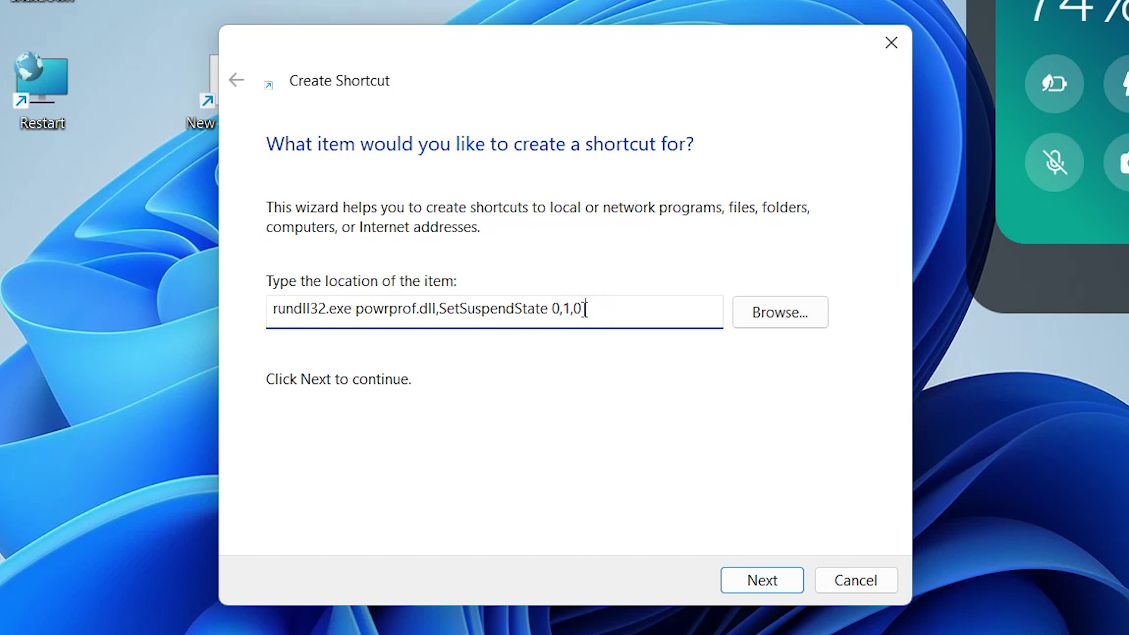
pyautogui.moveTo(590, 309); pyautogui.dragTo(345, 309)
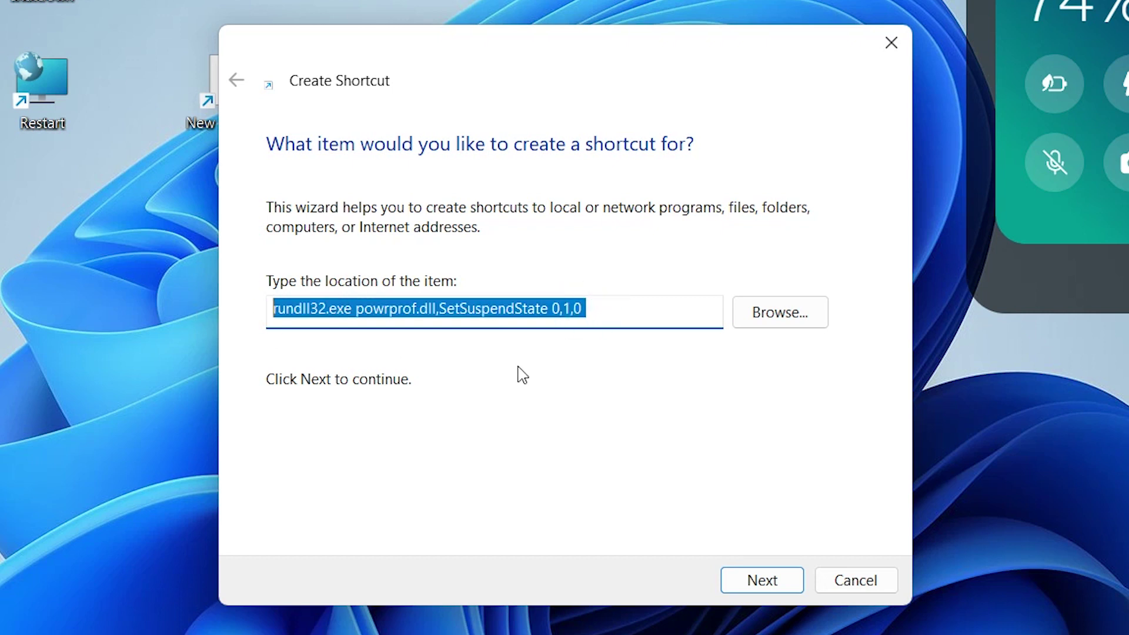
pyautogui.click(617, 320)
pyautogui.click(770, 582)
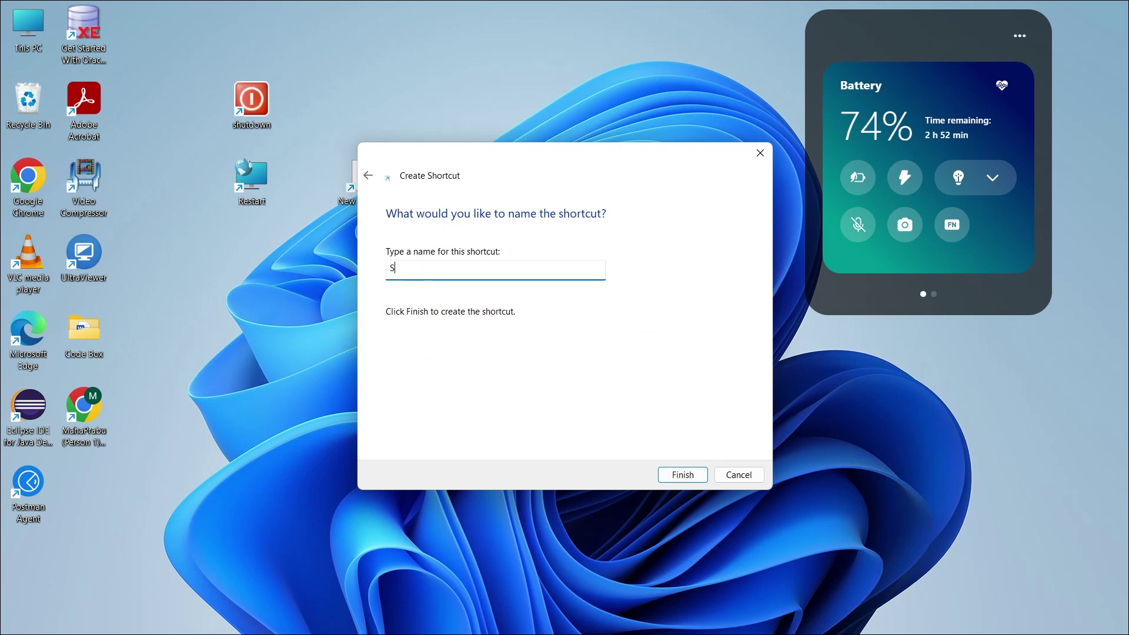
pyautogui.press('Return')
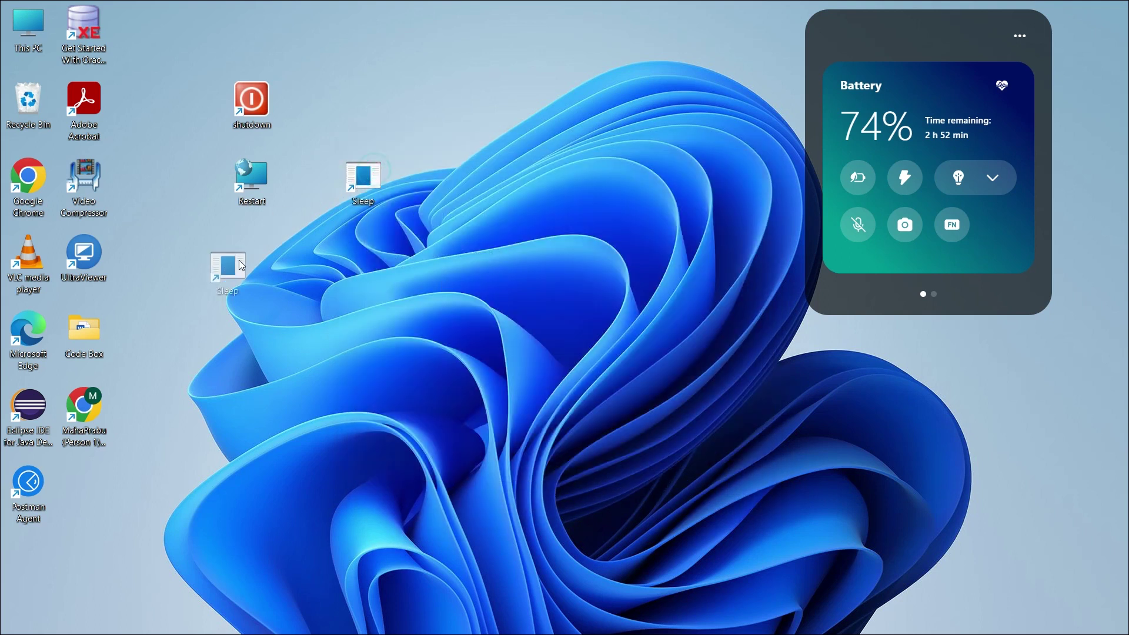
pyautogui.moveTo(242, 265); pyautogui.dragTo(377, 99)
# - Give Sleep the crescent-moon monitor icon and align Shutdown, Restart and Sleep in one row
pyautogui.rightClick(367, 101)
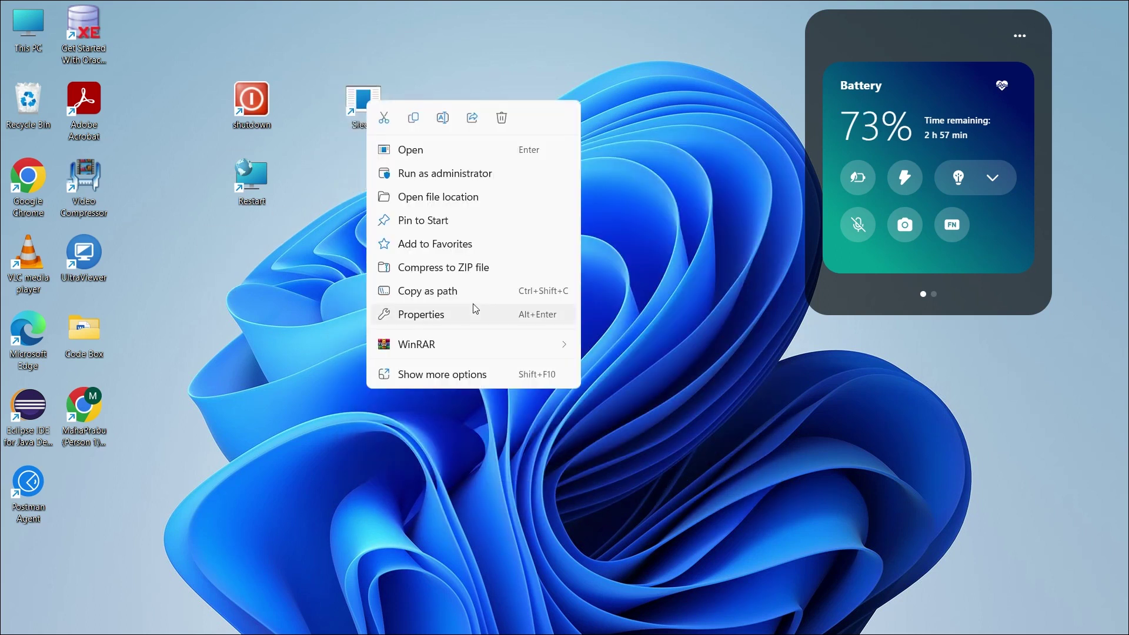
pyautogui.click(441, 315)
pyautogui.click(523, 353)
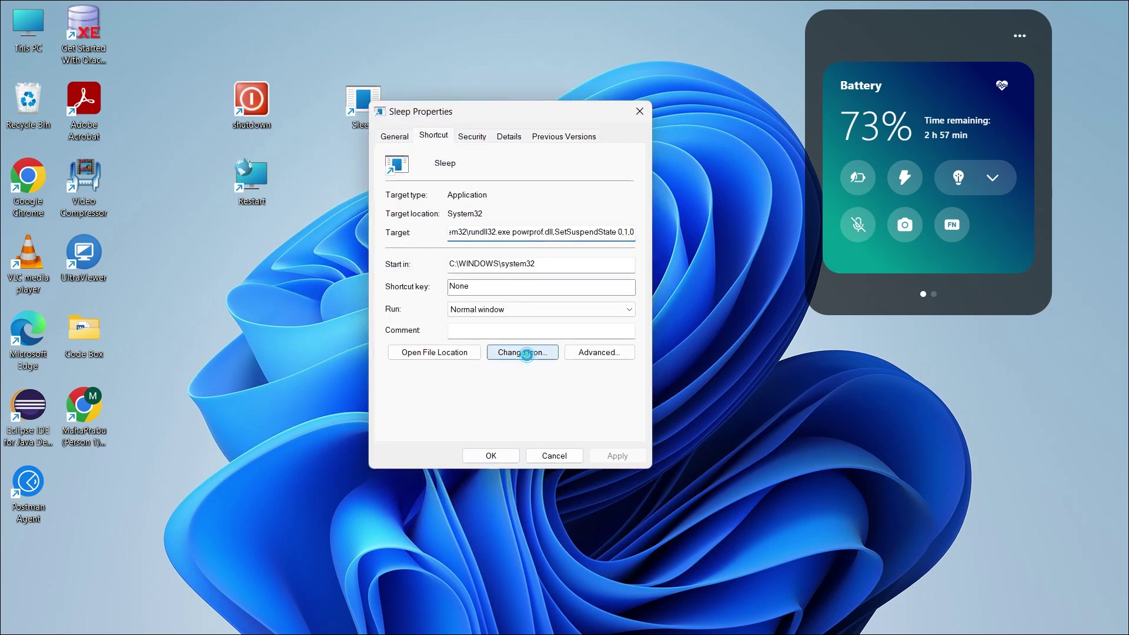
pyautogui.click(648, 337)
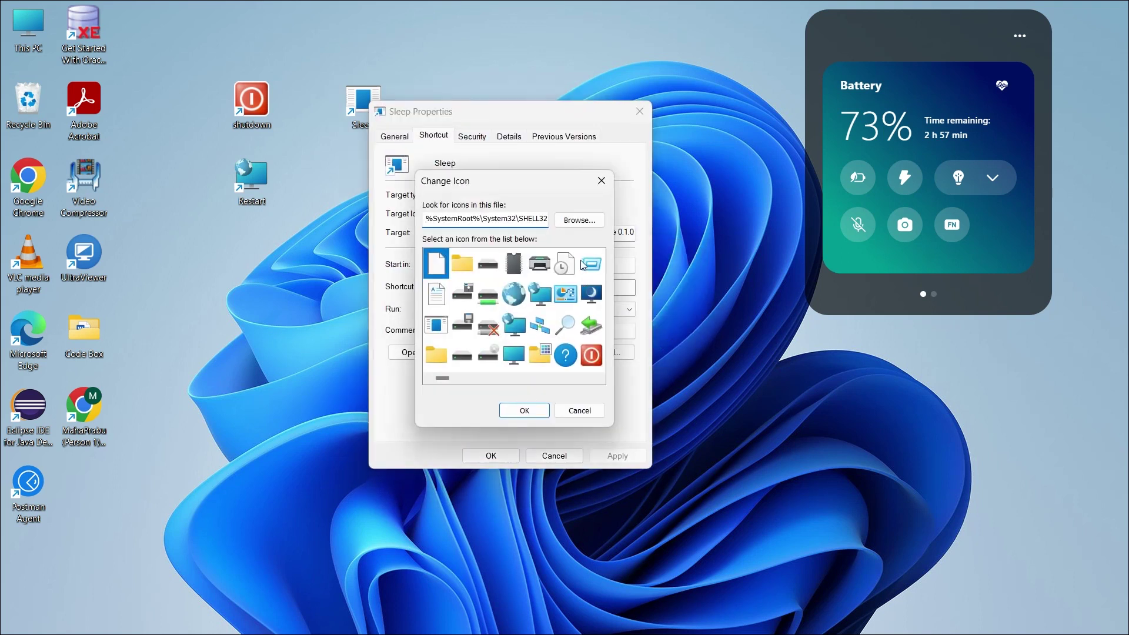
pyautogui.click(525, 411)
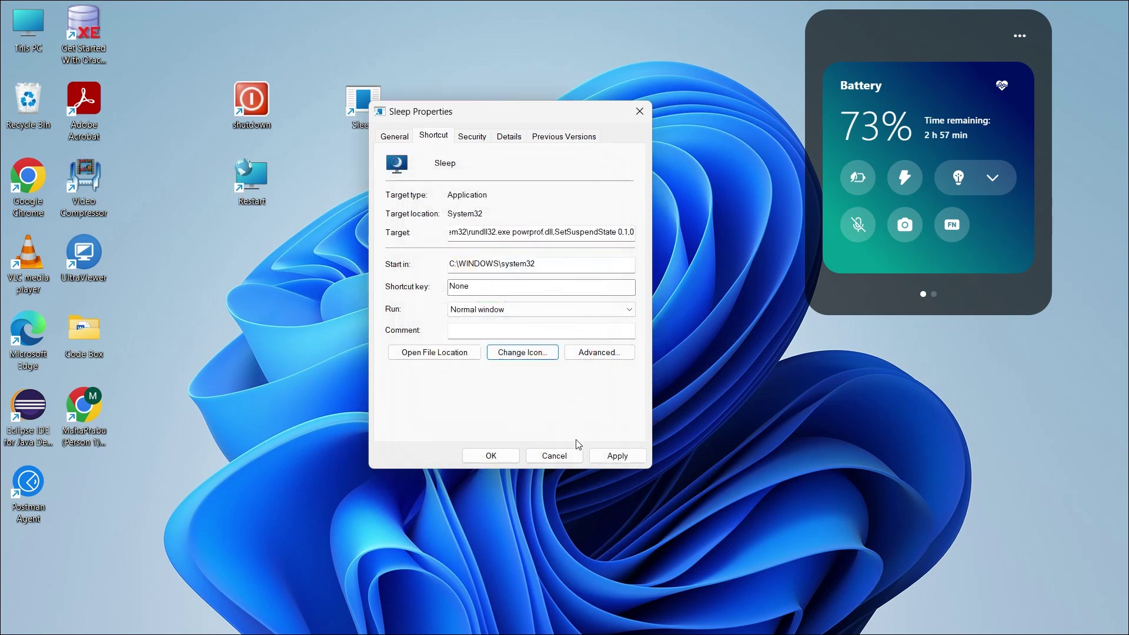
pyautogui.click(492, 456)
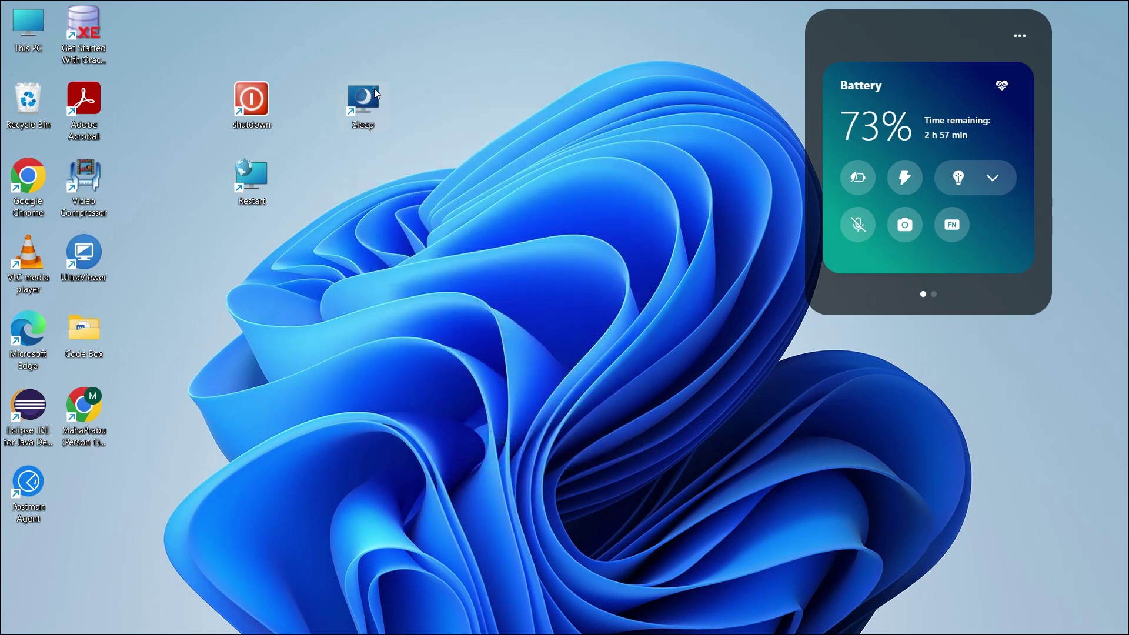
pyautogui.moveTo(351, 69); pyautogui.dragTo(366, 61)
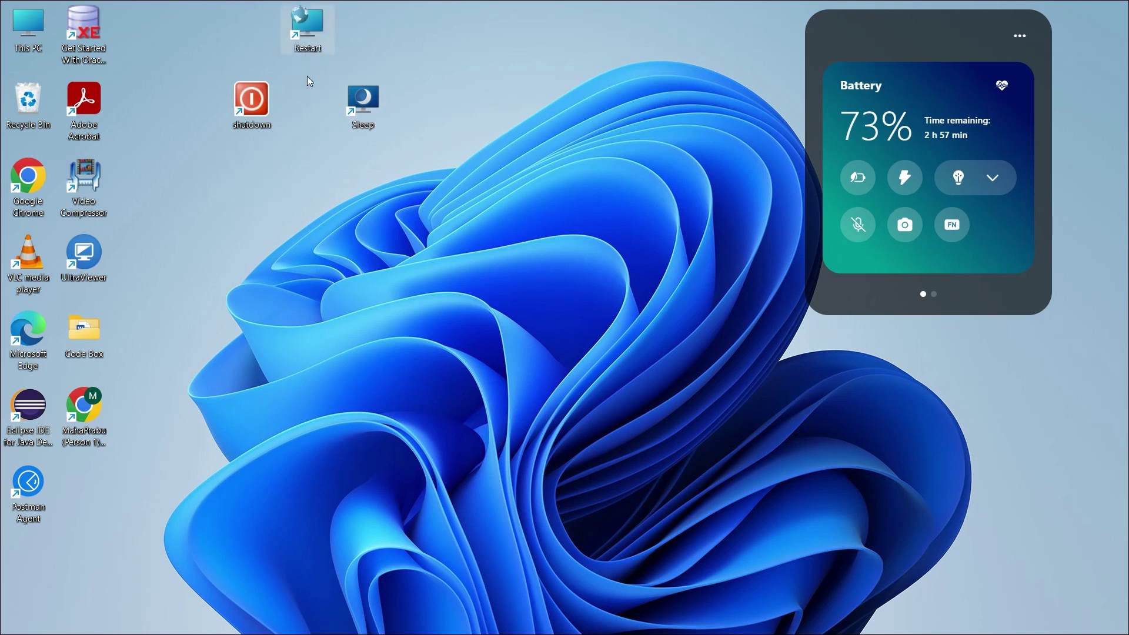
pyautogui.moveTo(387, 79); pyautogui.dragTo(399, 68)
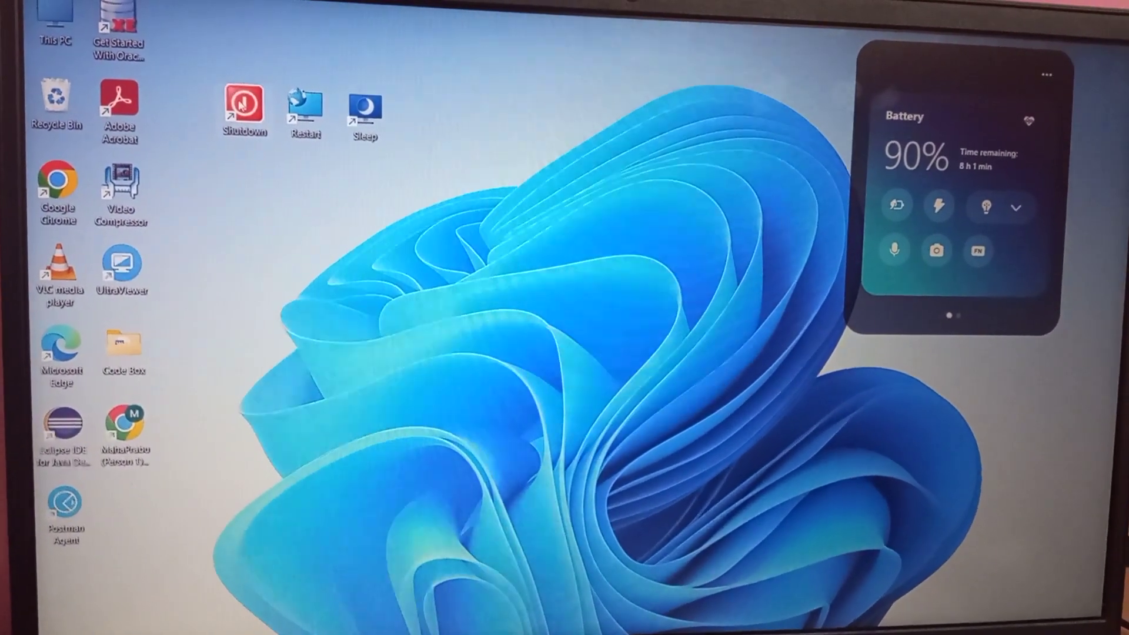
# - Launch the Shutdown shortcut from the desktop to test it, turning the laptop off
pyautogui.doubleClick(234, 101)
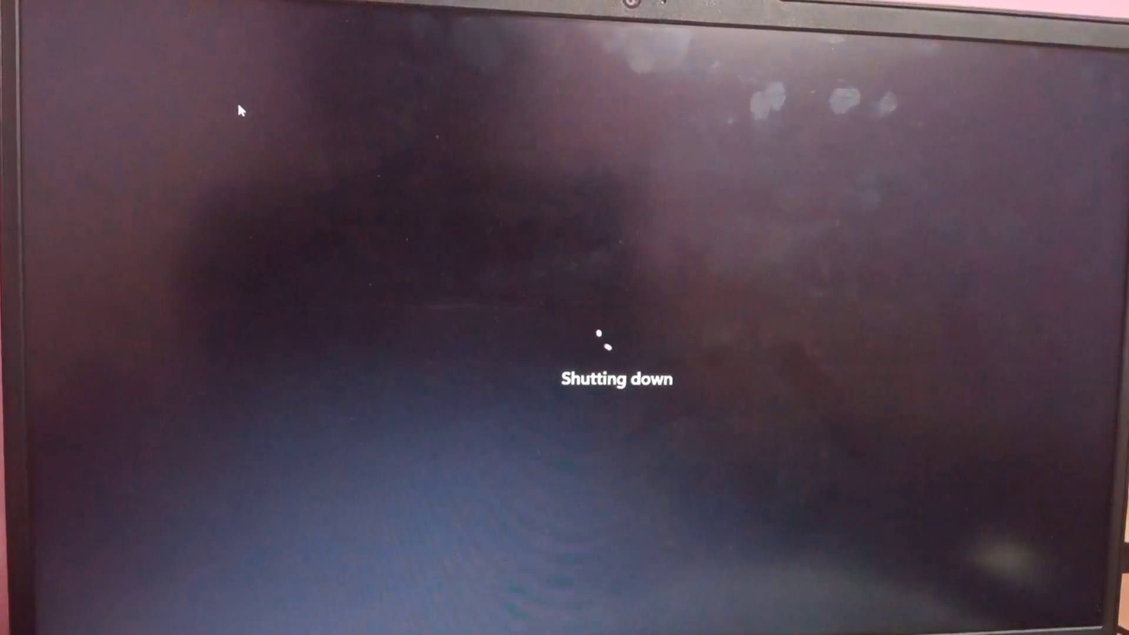